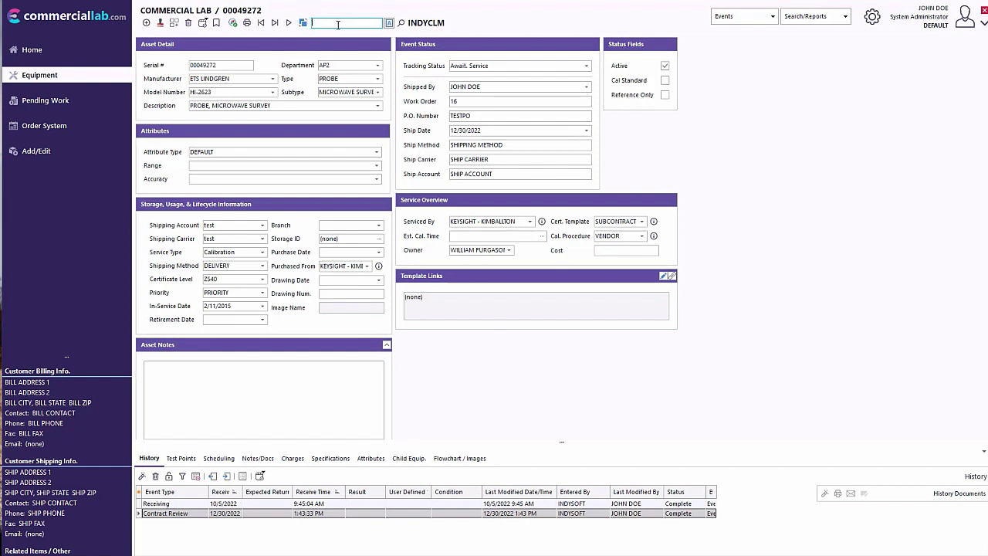
Search equipment I.D.s for "Sdfsd" and for "000", and open the digital thermometer record 00000676
type("Sdfsd")
key("Return")
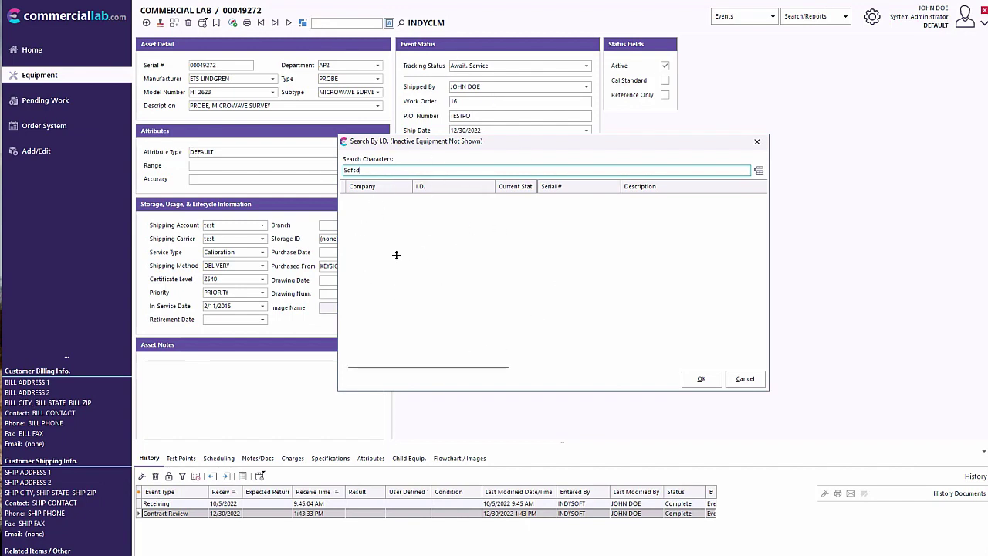
left_click(759, 171)
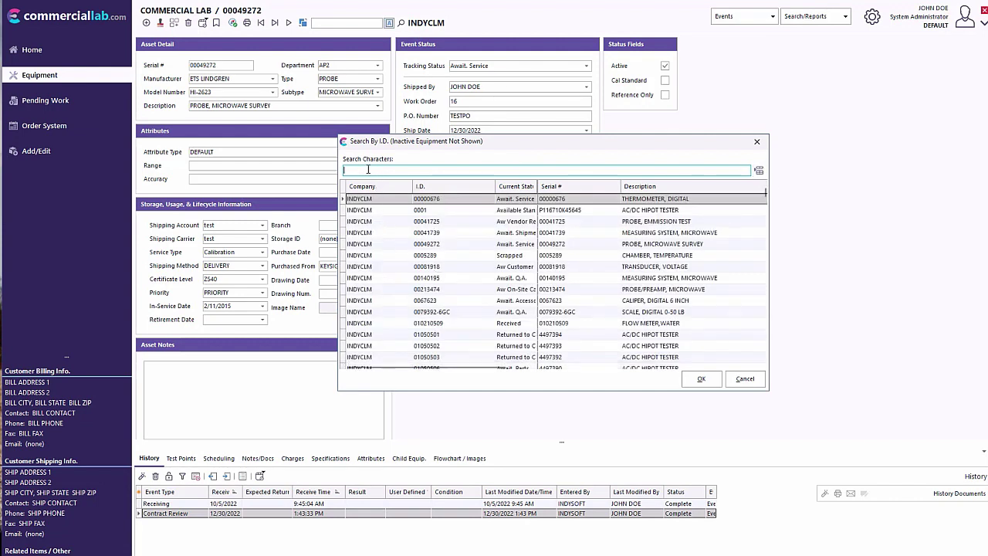
type("000")
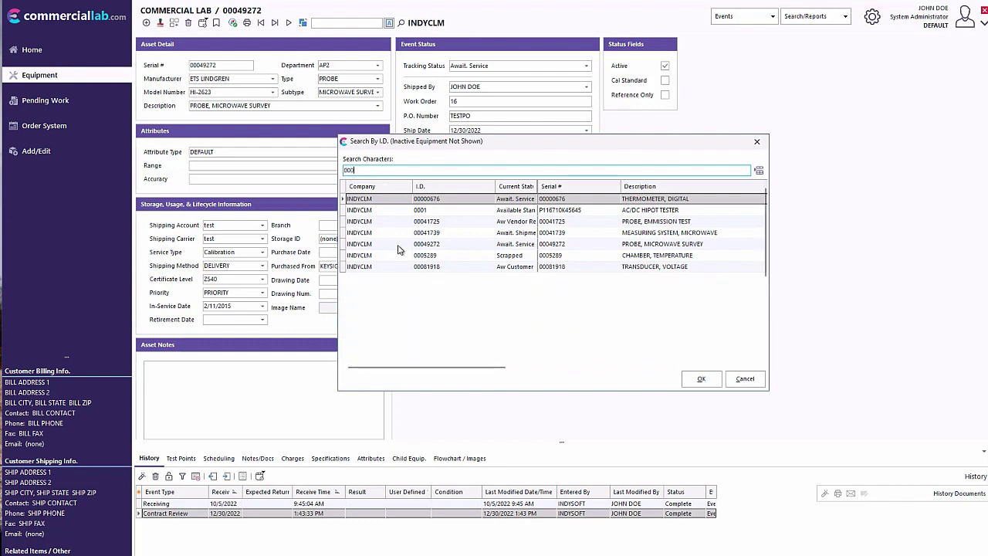
double_click(391, 203)
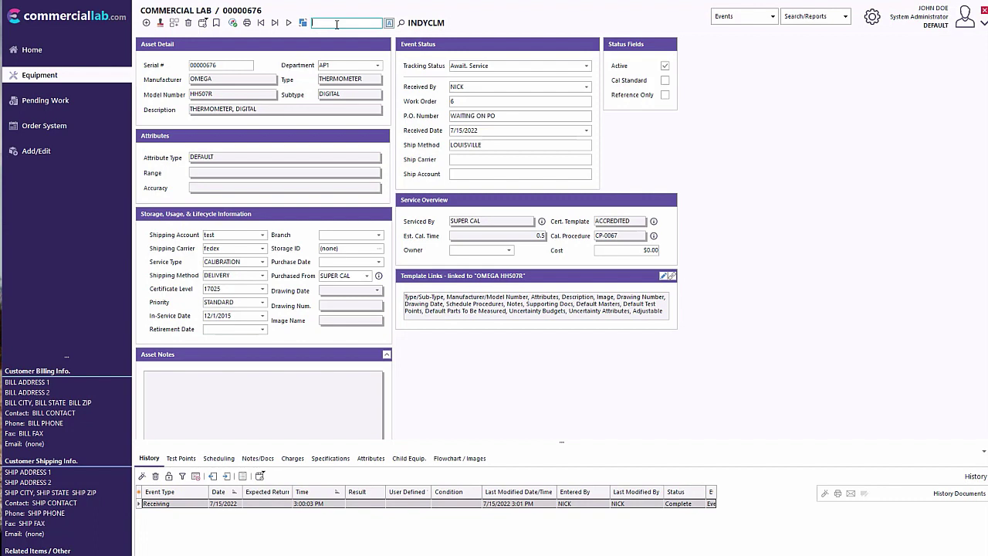
Search equipment I.D.s for "1" and "test123", and view the unfiltered I.D. search list, dismissing each without choosing a record
type("1")
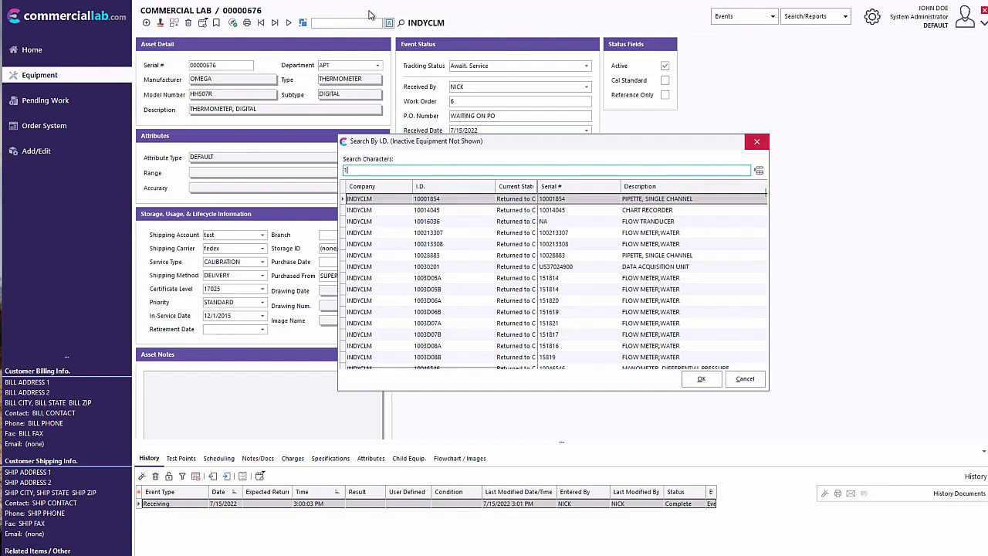
left_click(756, 141)
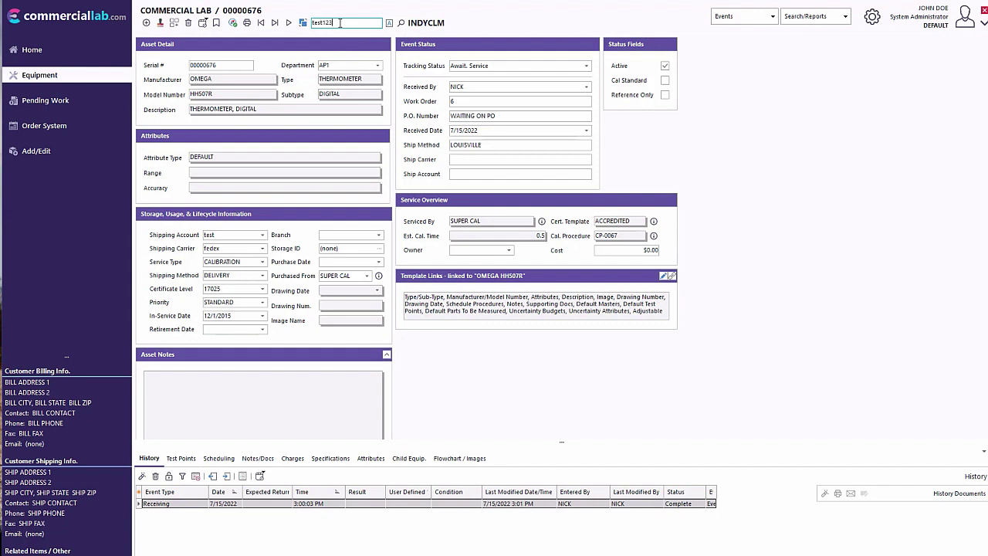
key("Return")
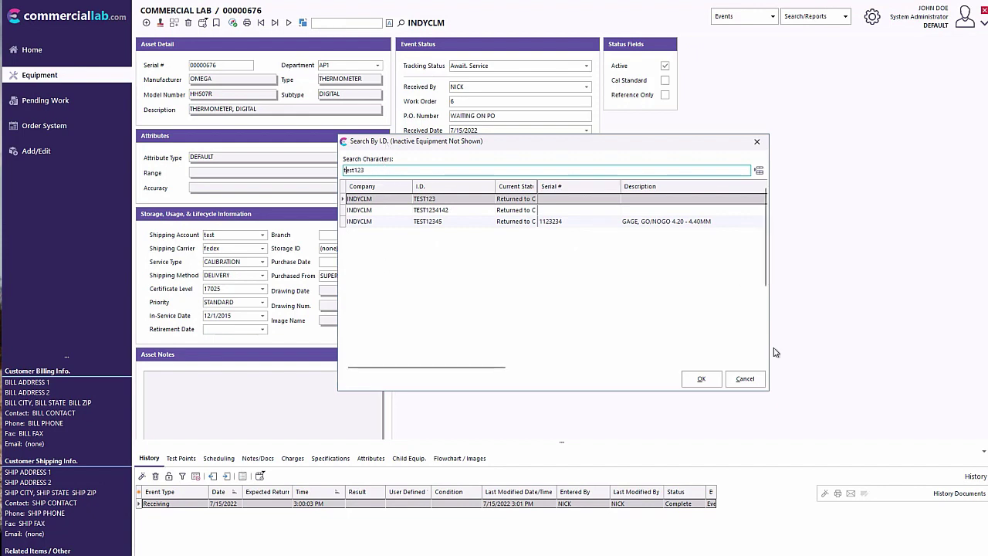
left_click(747, 378)
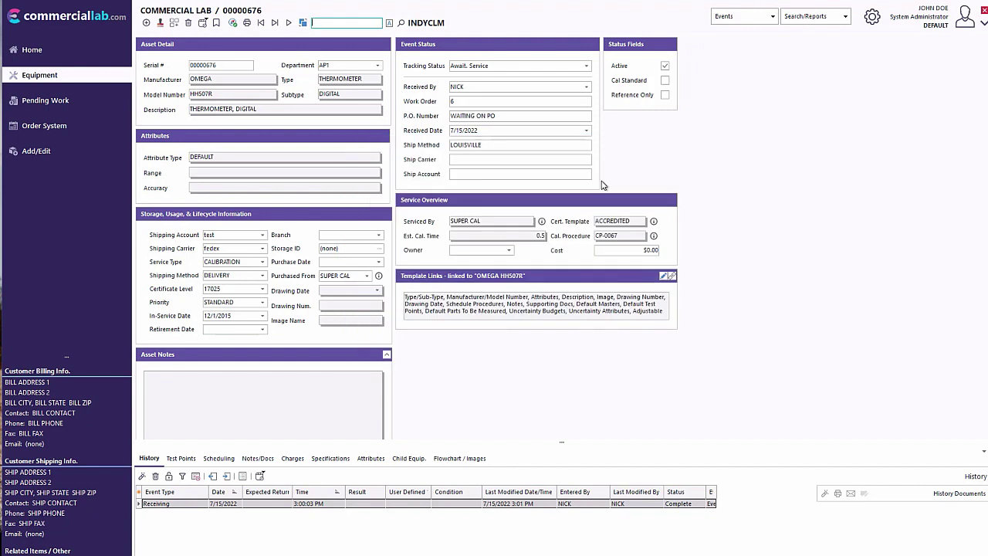
left_click(401, 24)
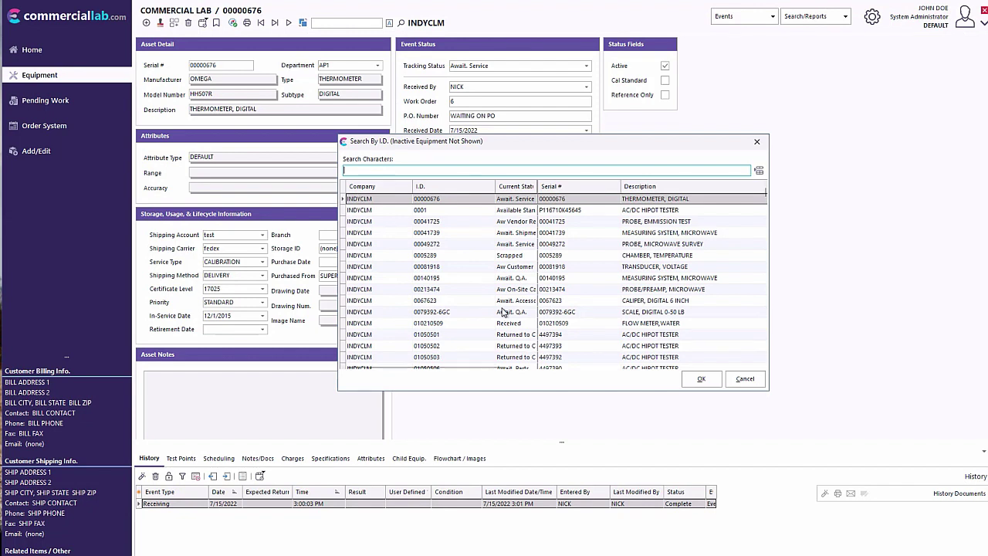
left_click(757, 143)
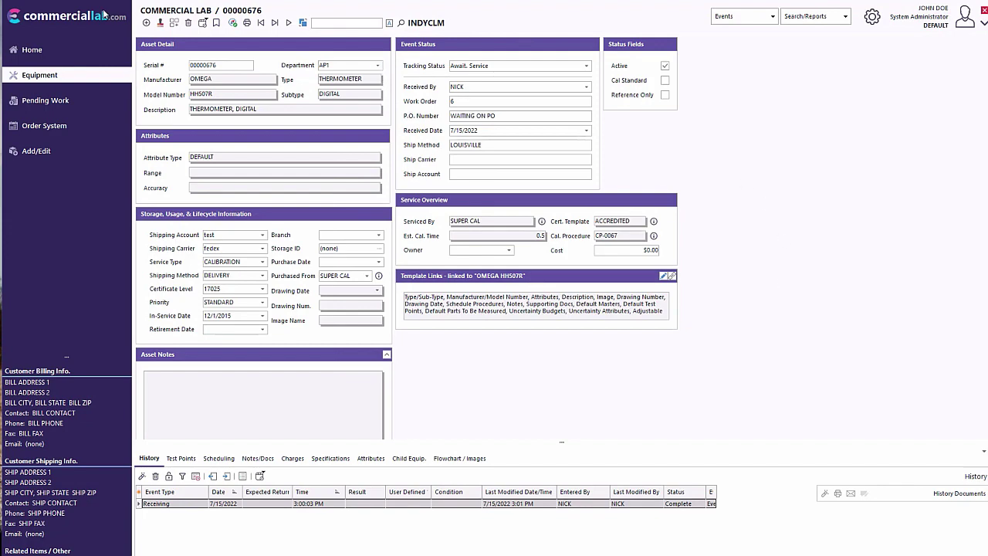
Customize the equipment view layout by adding the available Search item below Description in the Asset Detail group
left_click(37, 51)
left_click(28, 75)
right_click(619, 157)
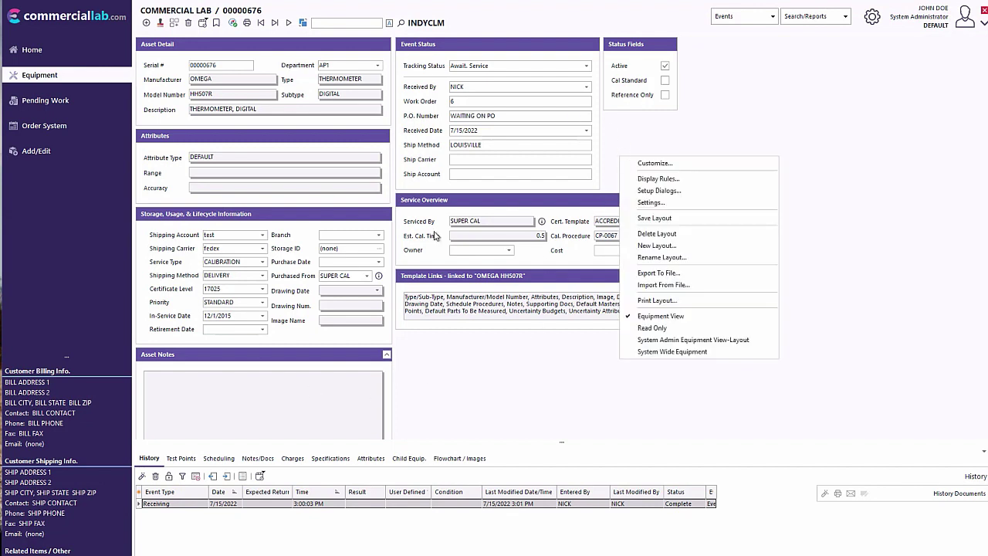
left_click(653, 168)
left_click_drag(855, 159, 670, 99)
scroll(692, 252, "down", 4)
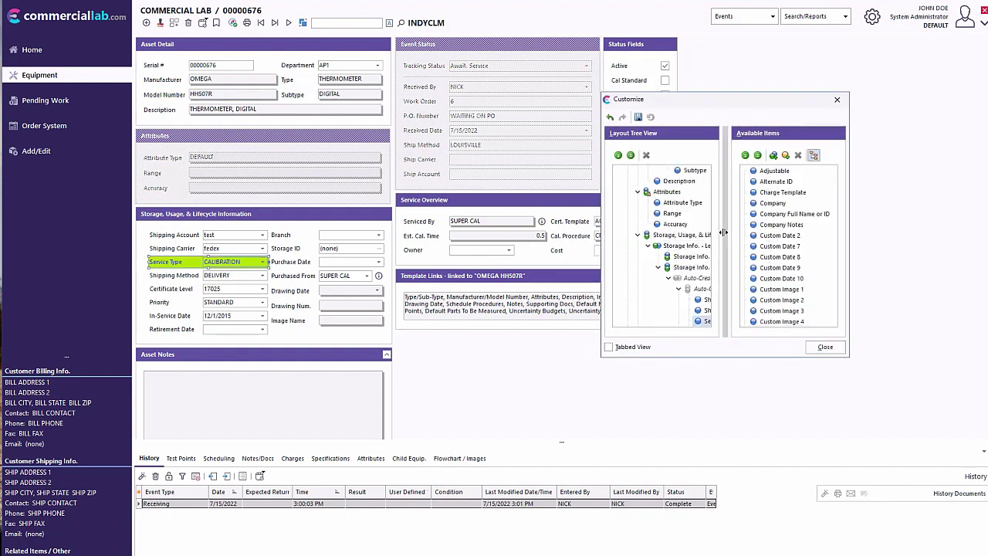
left_click_drag(724, 233, 783, 239)
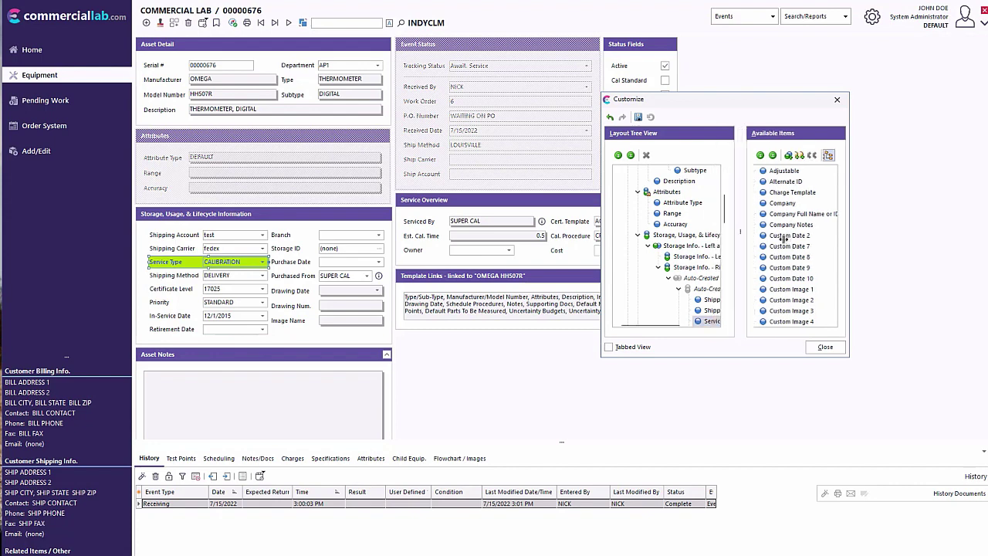
left_click(833, 224)
key("End")
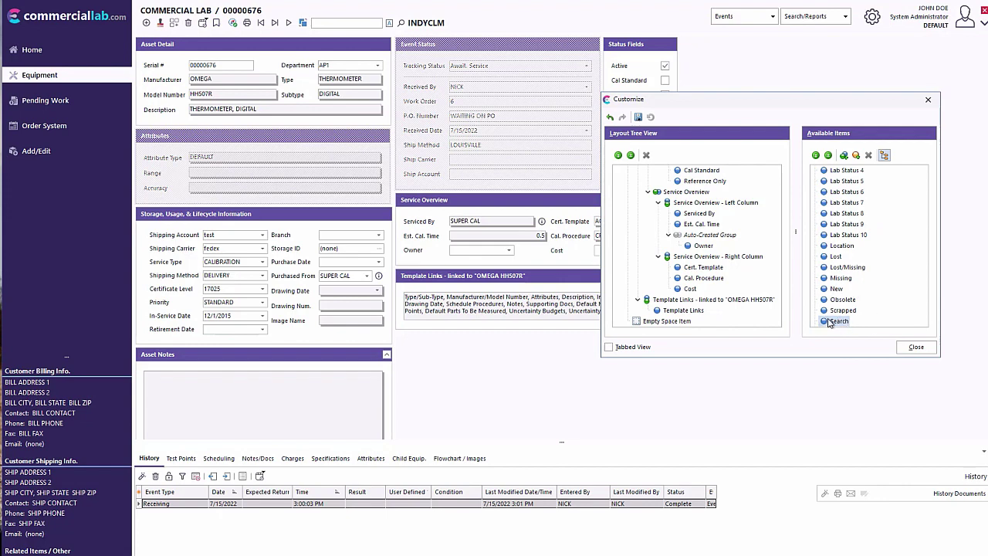
left_click_drag(840, 323, 264, 120)
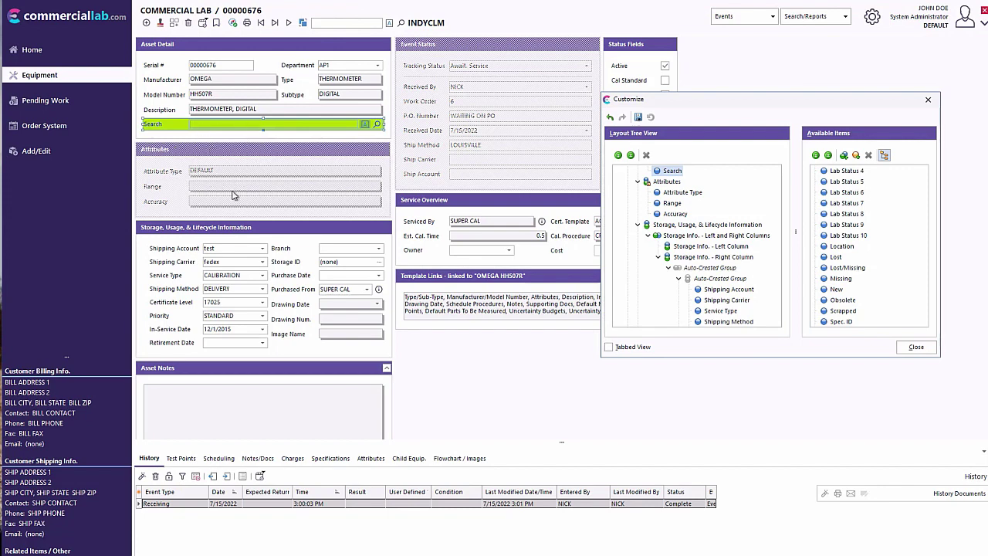
left_click(933, 351)
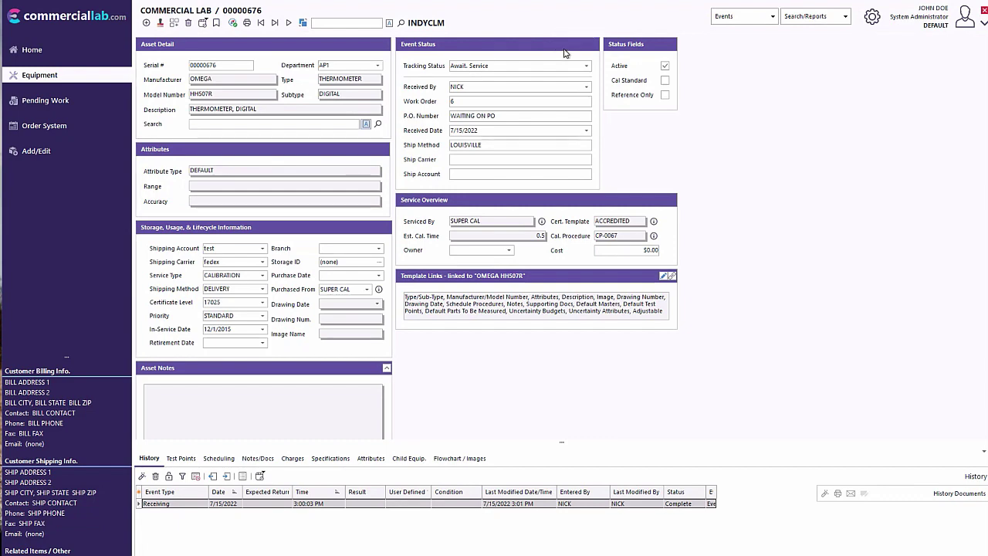
Reopen the equipment view from Home, look up "s" with the Asset Detail Search field, and dismiss the list
left_click(31, 50)
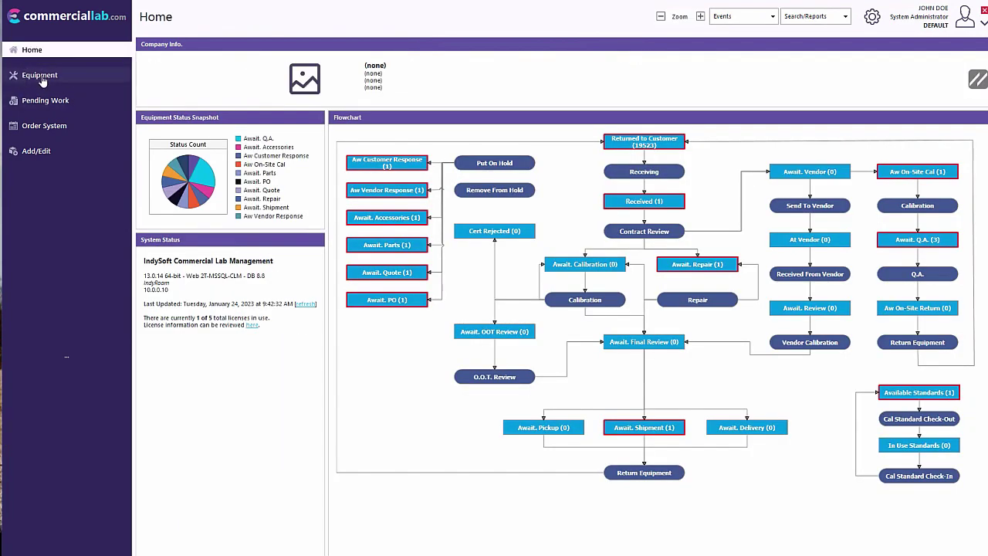
left_click(39, 78)
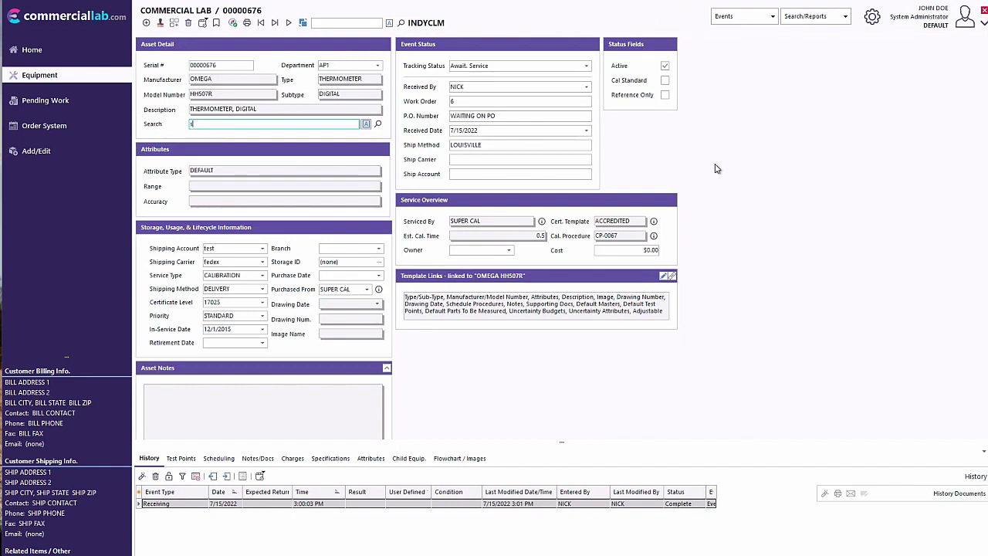
type("s")
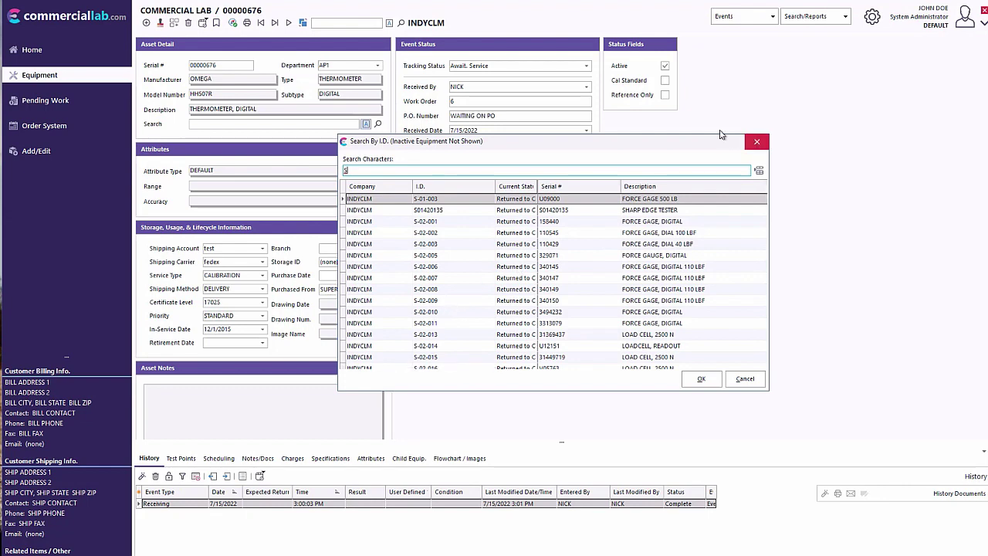
left_click(754, 142)
Return to Home, reopen the equipment view, search I.D.s for "Sdfs", and dismiss the search without choosing a record
left_click(31, 49)
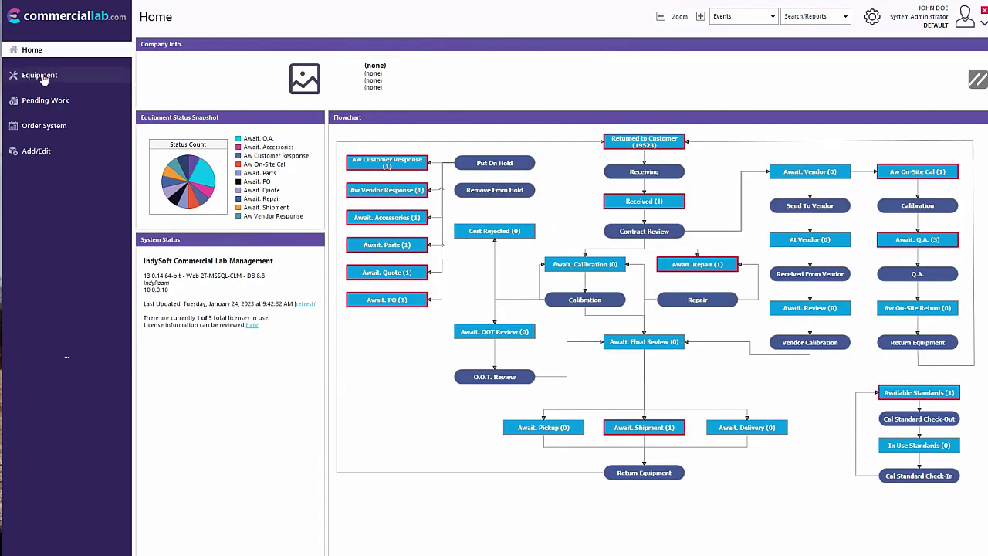
left_click(39, 75)
type("Sdfs")
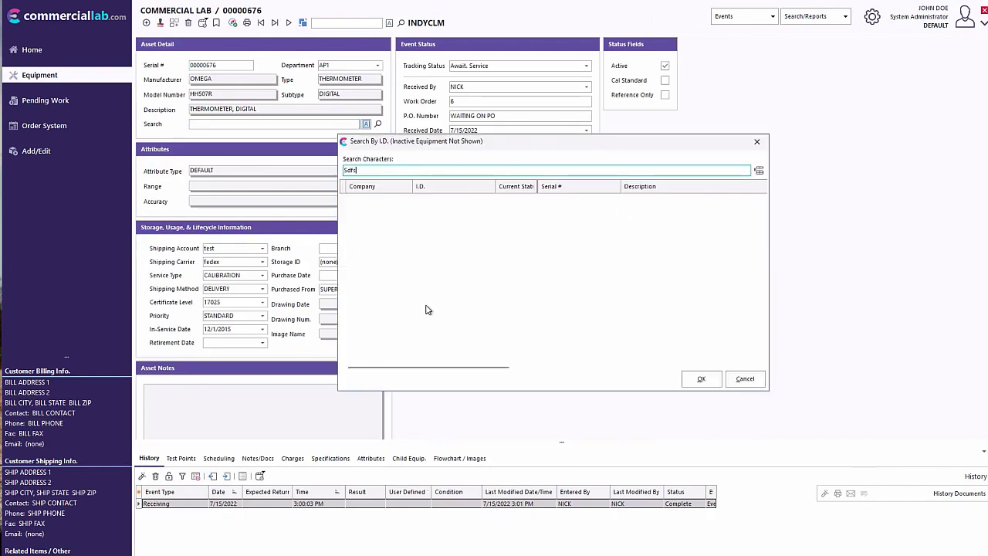
left_click(757, 143)
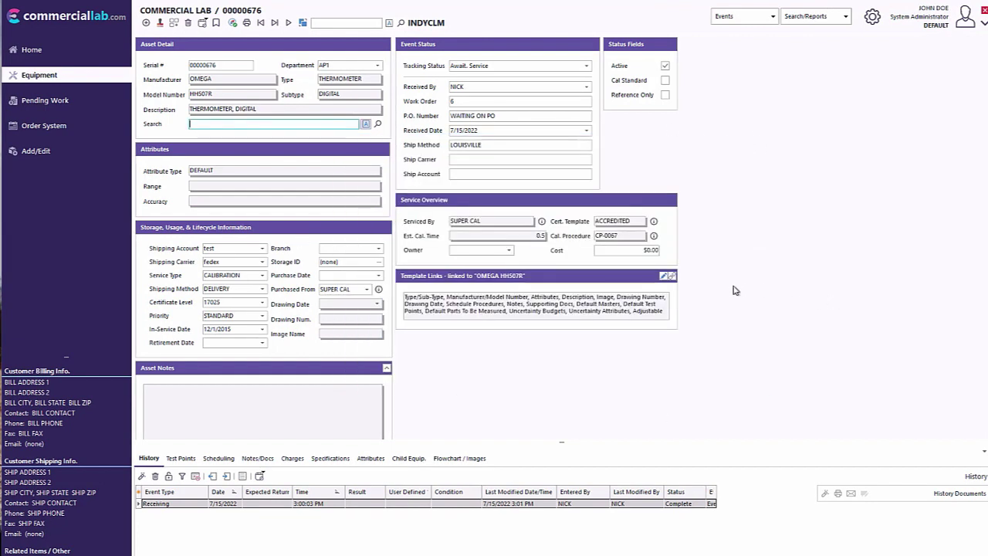
View the Search By I.D. list from the basic searches and dismiss it without choosing equipment
left_click(842, 26)
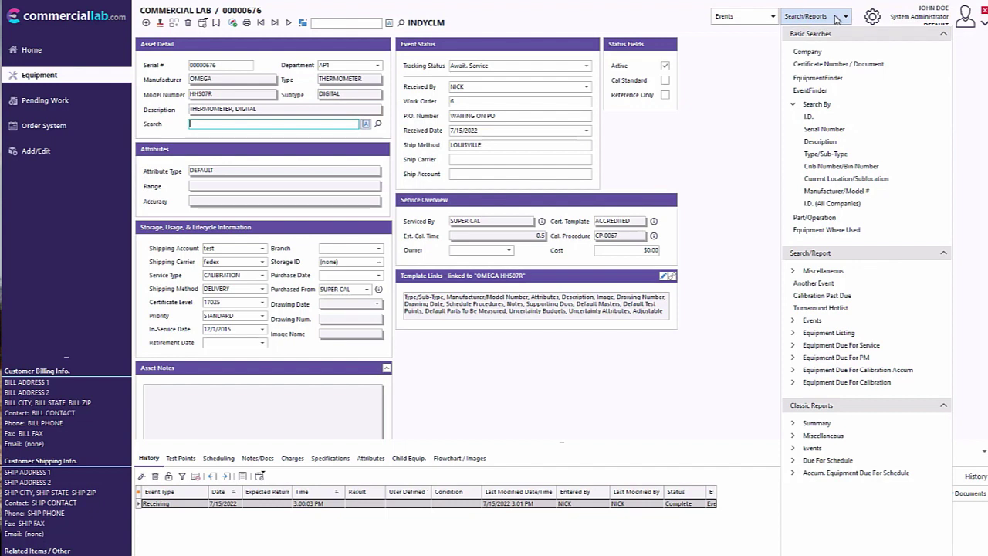
left_click(806, 121)
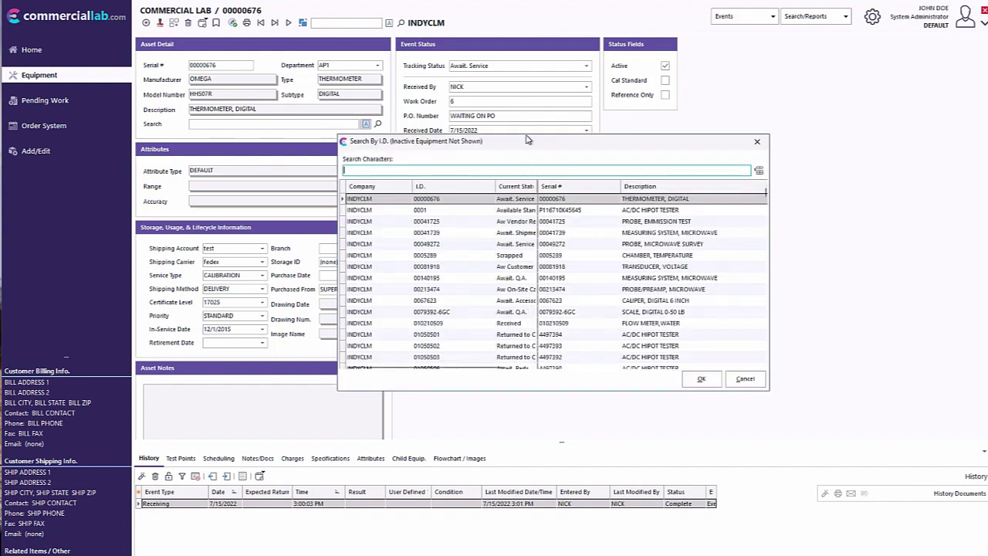
left_click(757, 143)
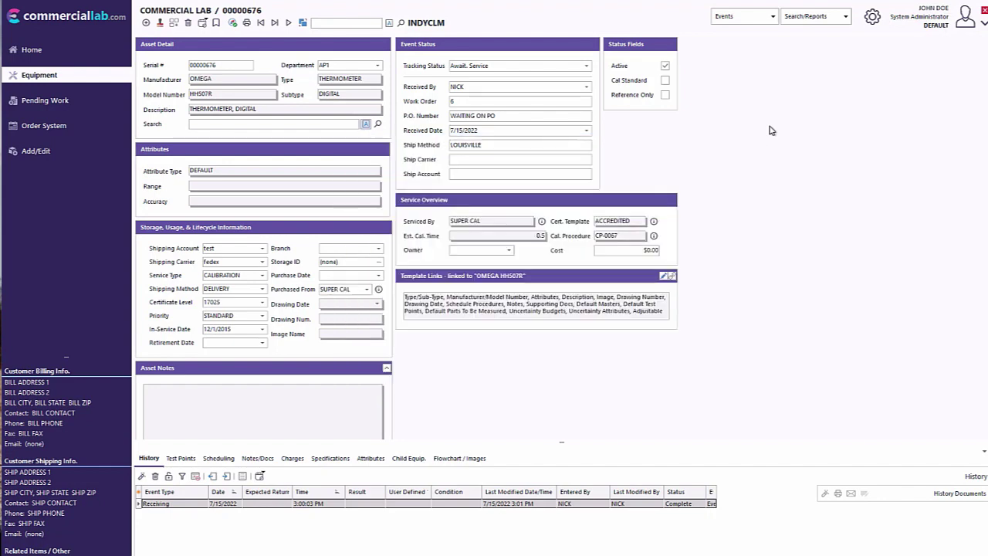